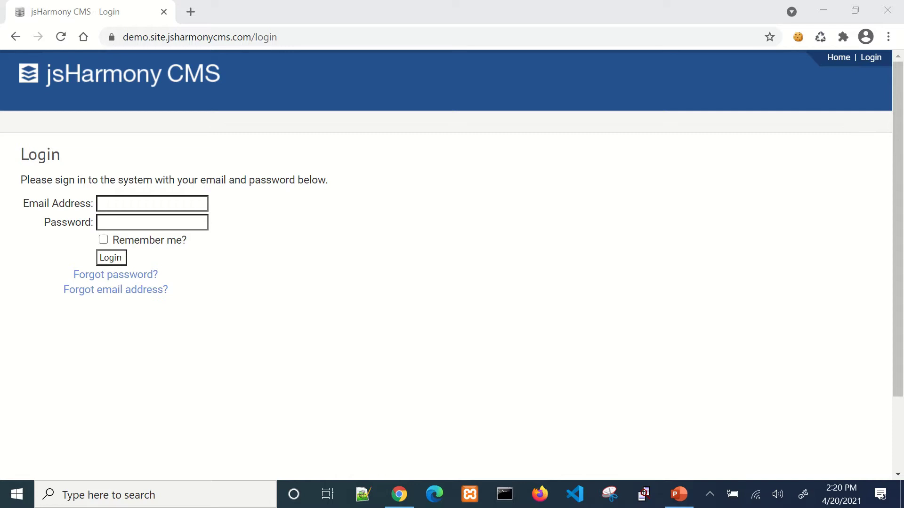
# - Log in to jsHarmony CMS with the demo account's email address and password
pyautogui.click(173, 202)
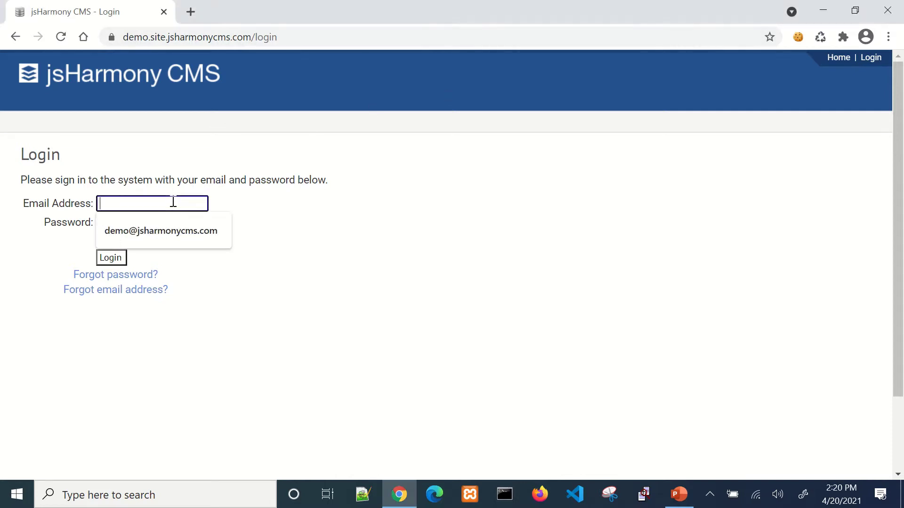
pyautogui.press('Tab')
pyautogui.write('••••••••••')
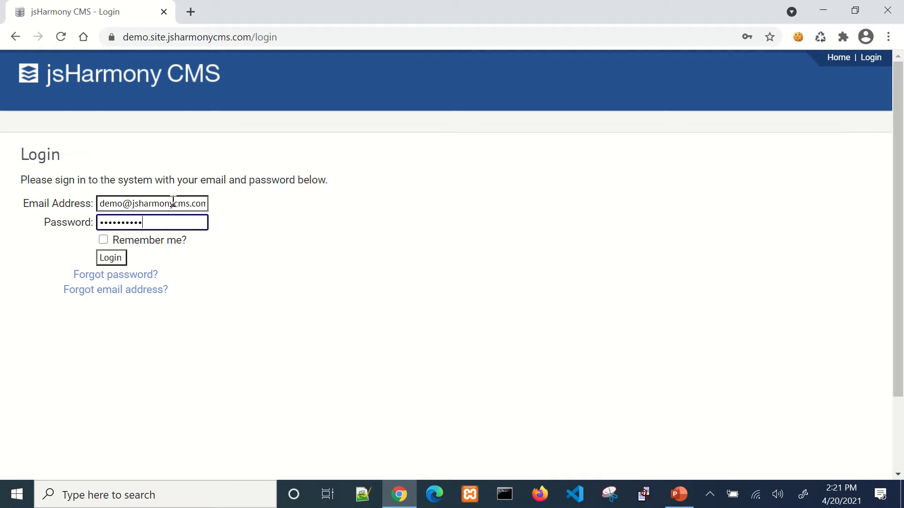
pyautogui.press('Return')
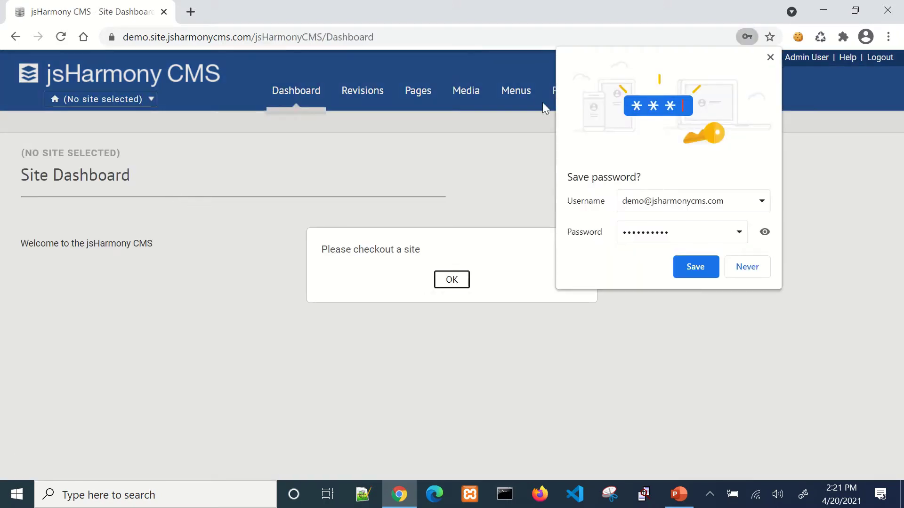
# - Dismiss the save-password bubble and the 'Please checkout a site' notice, then start a new site
pyautogui.click(768, 59)
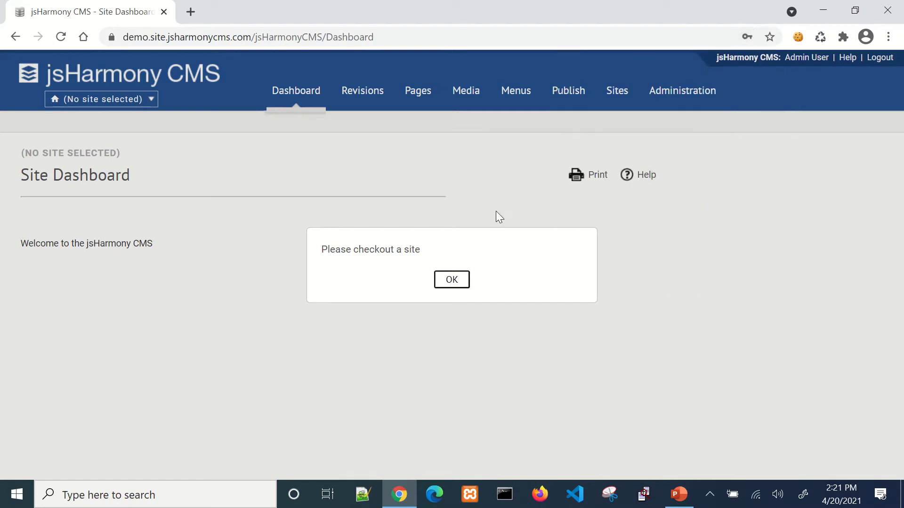
pyautogui.click(450, 282)
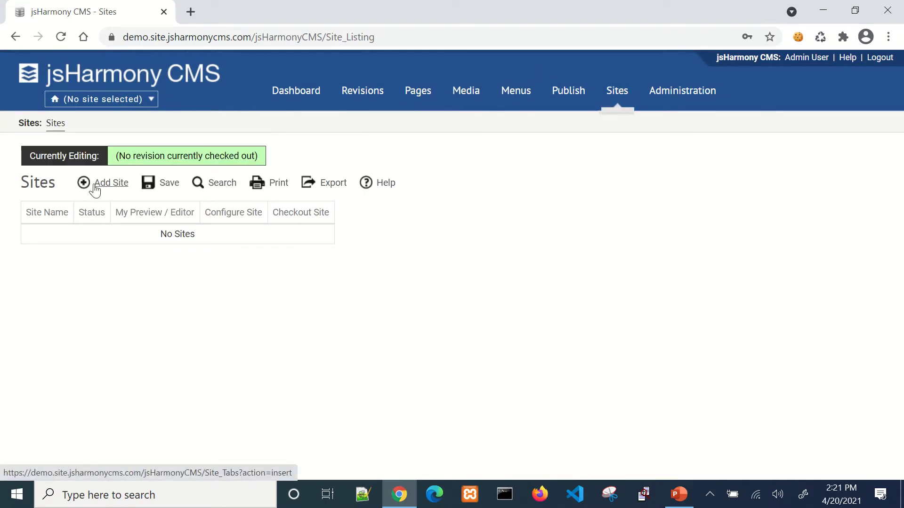
pyautogui.click(96, 184)
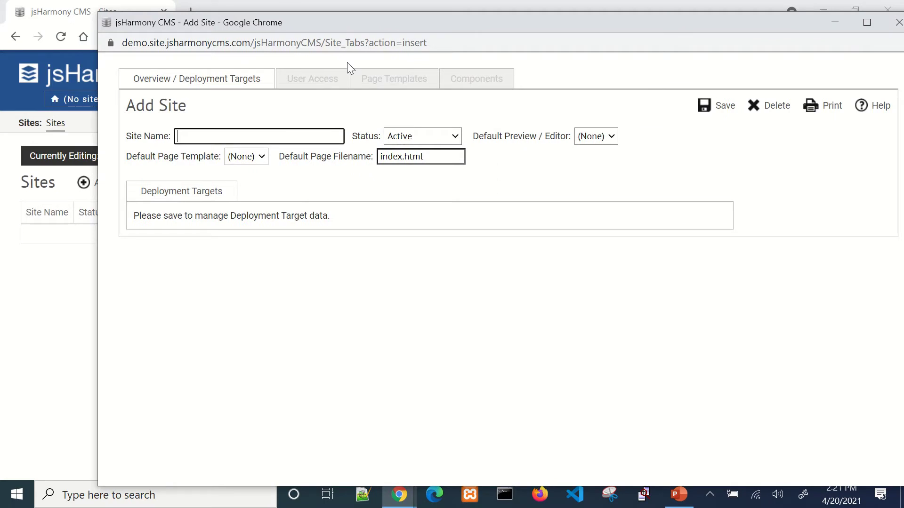
# - Name the new site 'Demo Site', save it, and nudge its window slightly
pyautogui.write('Demo Site')
pyautogui.click(704, 105)
pyautogui.moveTo(232, 26)
pyautogui.mouseDown()
pyautogui.moveTo(259, 14)
pyautogui.moveTo(229, 21)
pyautogui.mouseUp()
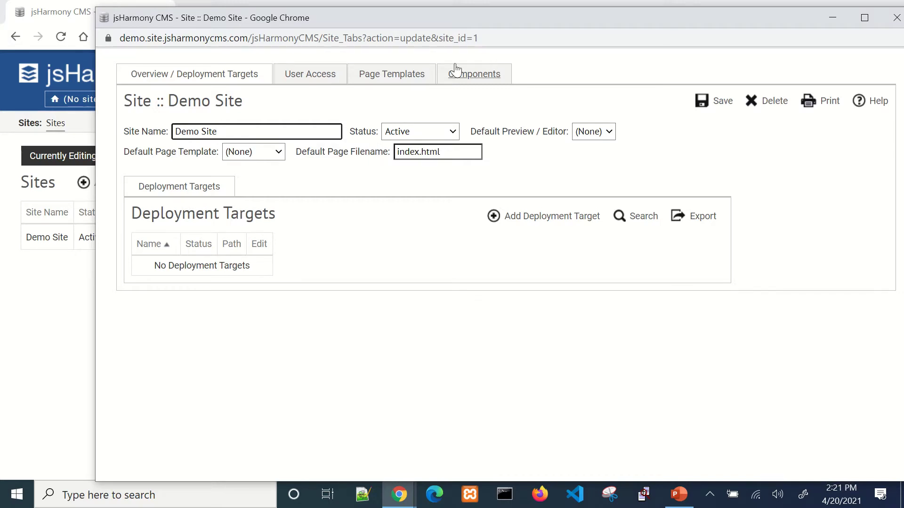
# - Check Demo Site's Components and Page Templates lists, then minimize the site window
pyautogui.click(469, 76)
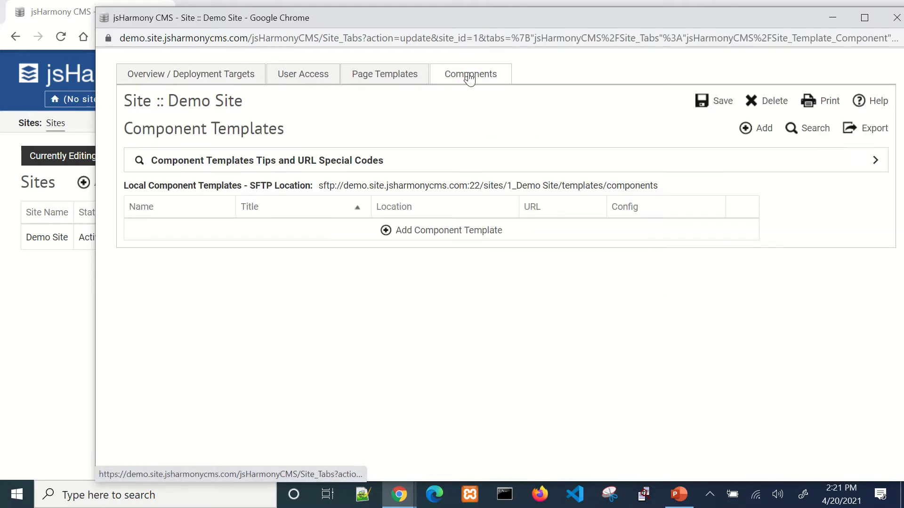
pyautogui.click(402, 77)
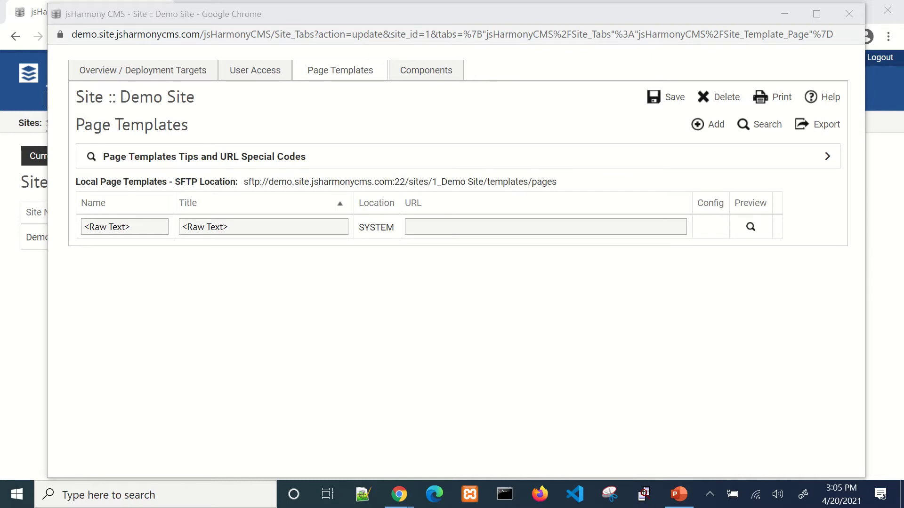
pyautogui.click(783, 19)
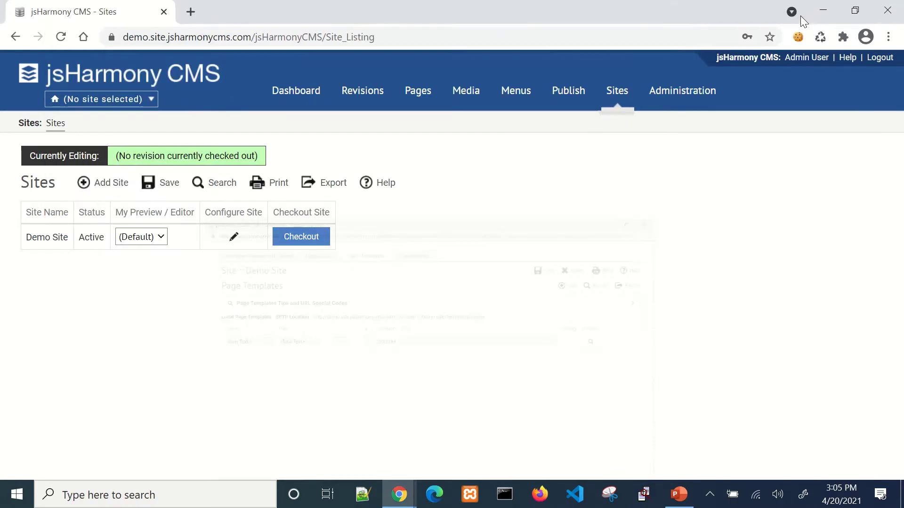
# - Use 7-Zip to extract Functional_apHarmony.zip to a Functional_apHarmony desktop folder, then open it
pyautogui.click(822, 10)
pyautogui.click(28, 96)
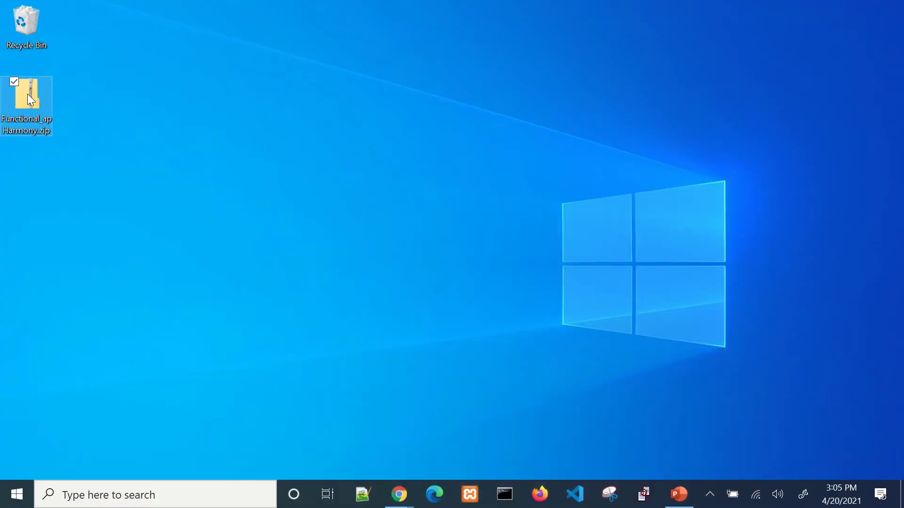
pyautogui.rightClick(27, 95)
pyautogui.moveTo(115, 156)
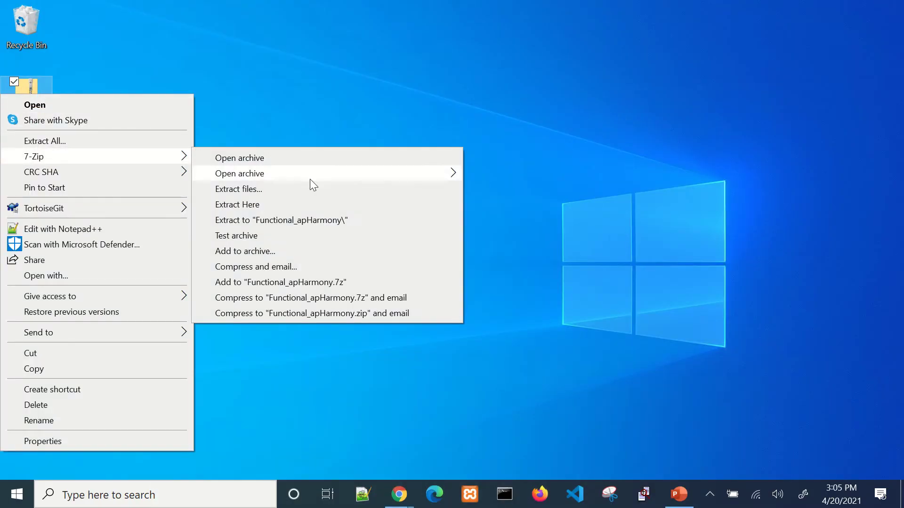
pyautogui.click(325, 220)
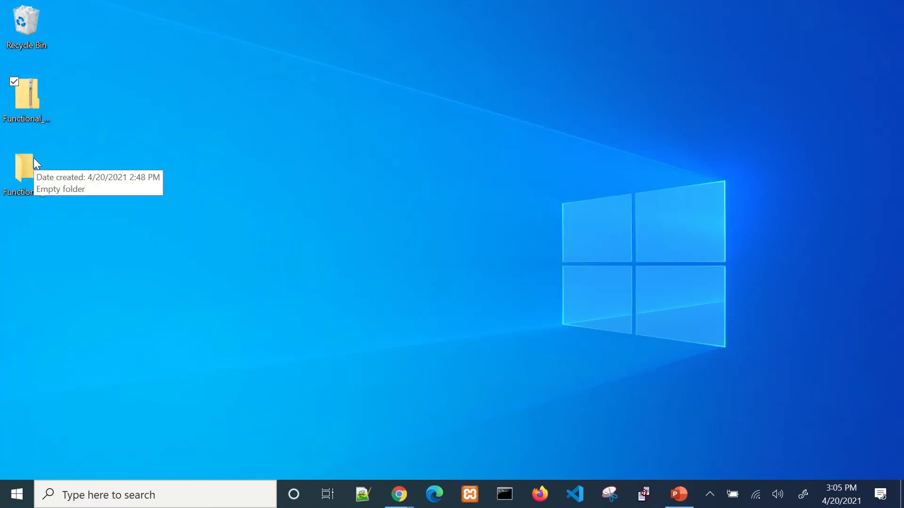
pyautogui.doubleClick(36, 164)
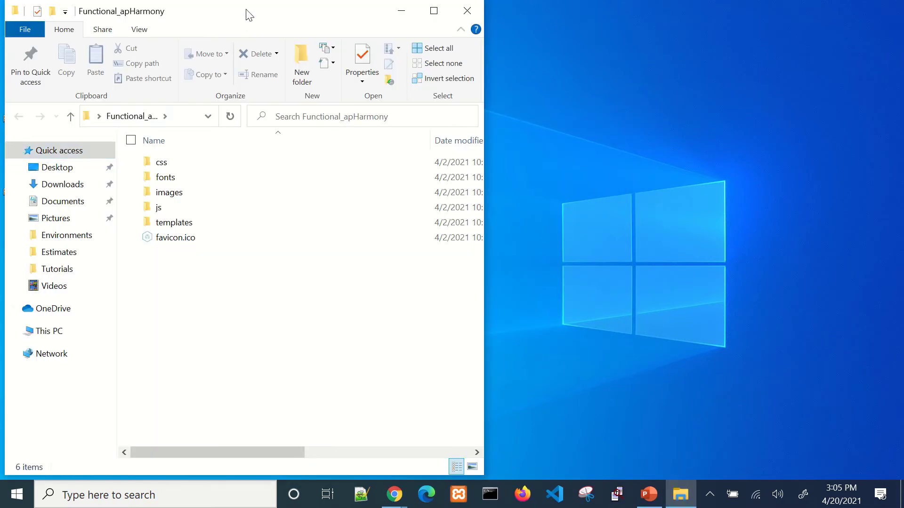
# - Move and enlarge the Explorer window, then open the project's templates folder
pyautogui.moveTo(250, 15); pyautogui.dragTo(359, 15)
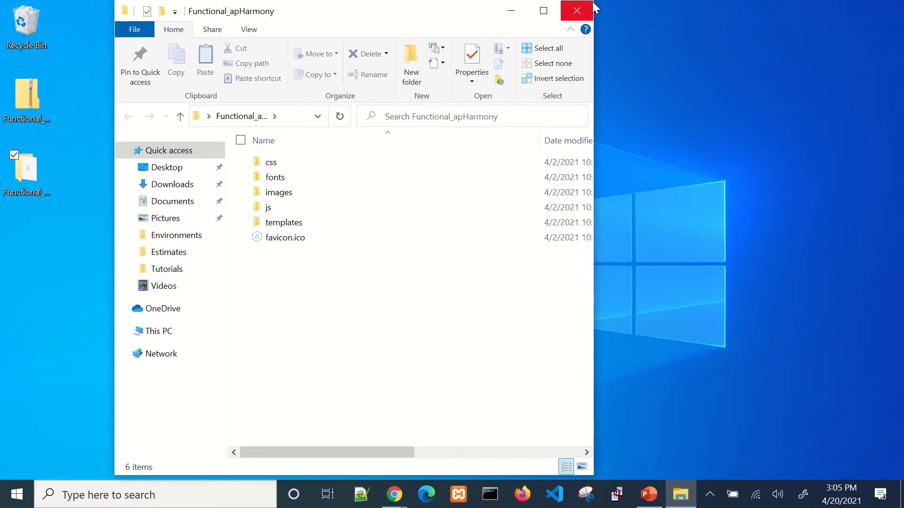
pyautogui.moveTo(594, 1); pyautogui.dragTo(762, 21)
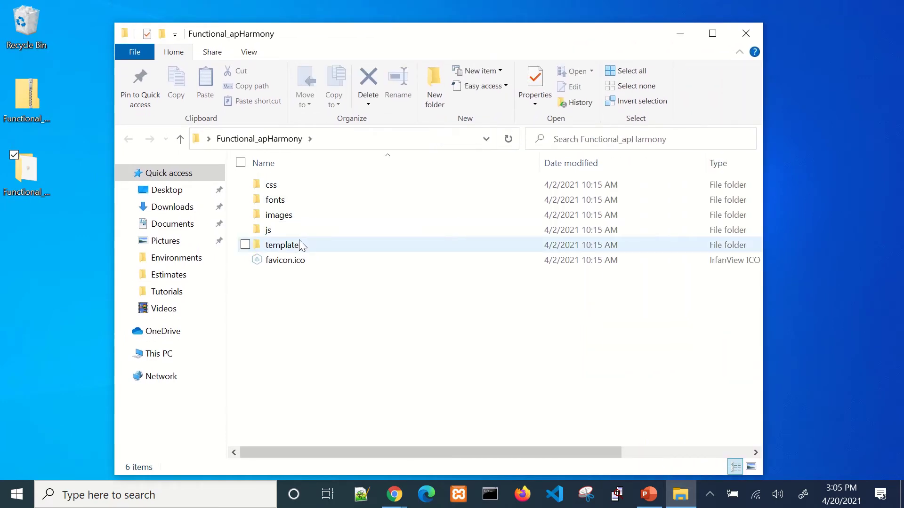
pyautogui.doubleClick(289, 247)
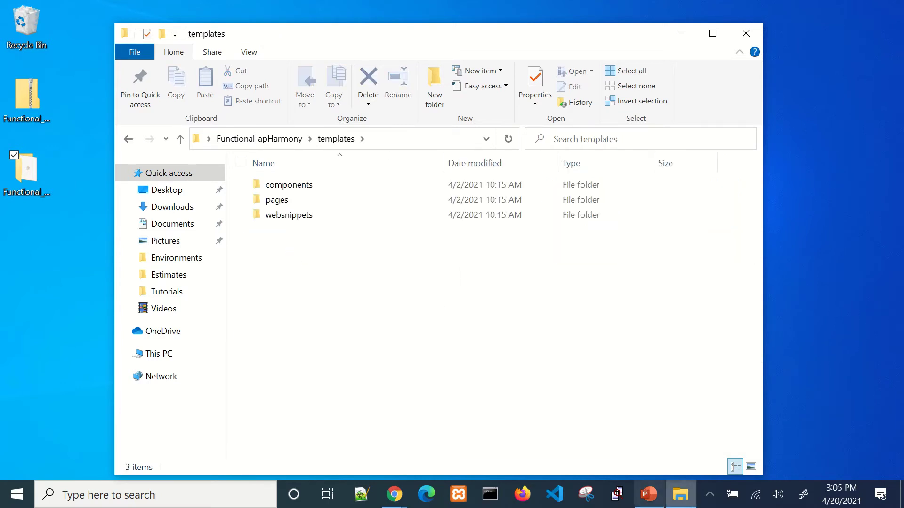
# - Copy the SFTP location text from Demo Site's page templates window
pyautogui.moveTo(395, 494)
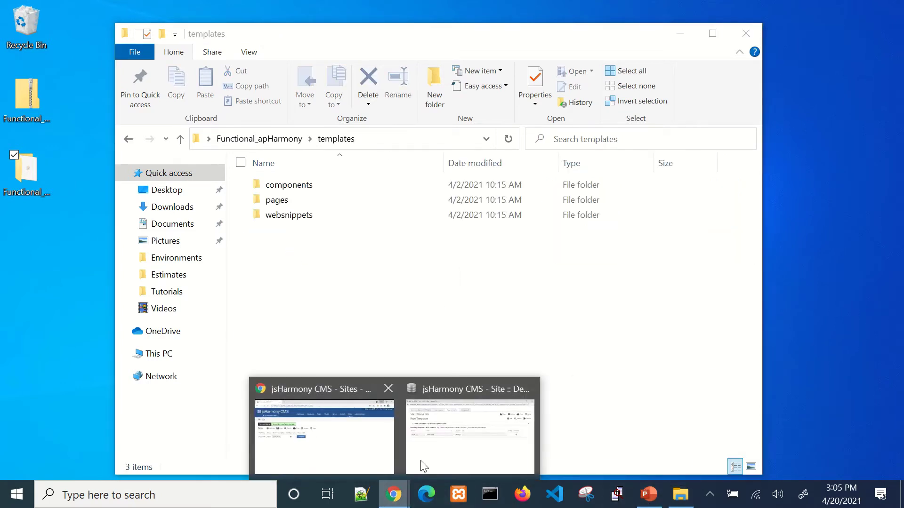
pyautogui.click(423, 466)
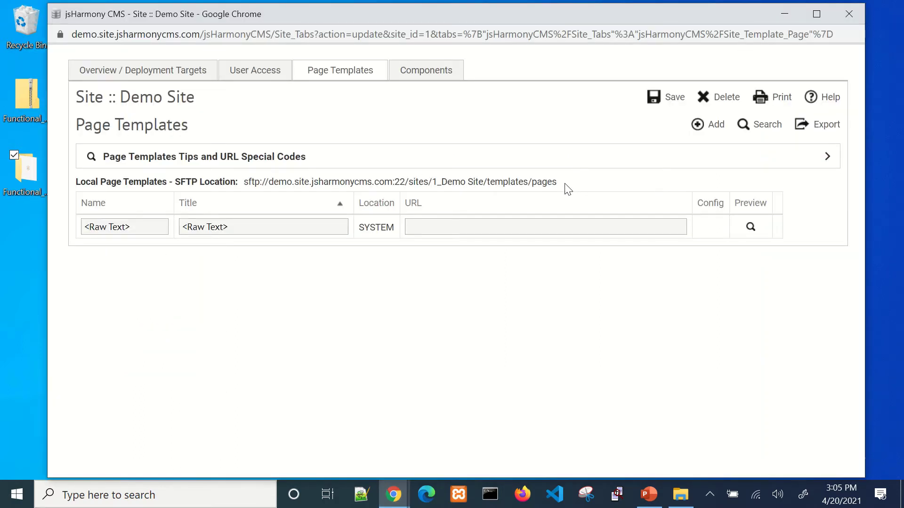
pyautogui.moveTo(567, 188); pyautogui.dragTo(249, 185)
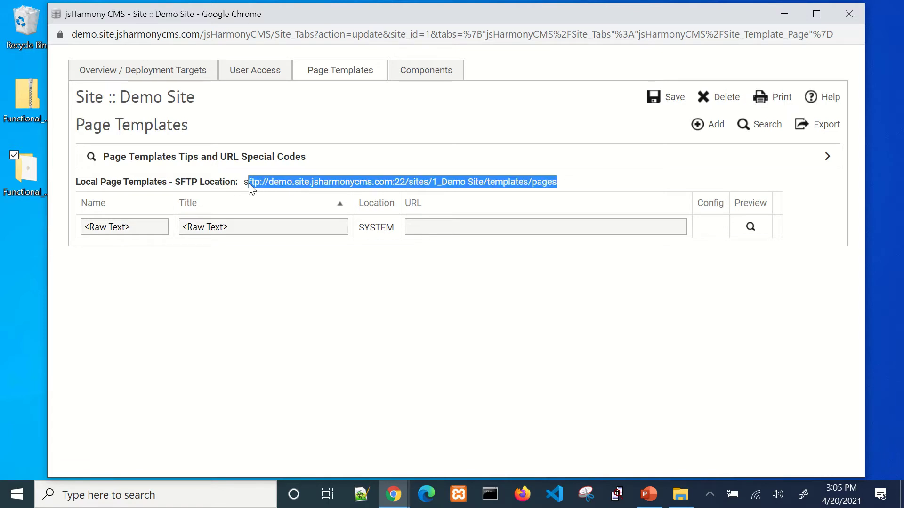
pyautogui.rightClick(249, 182)
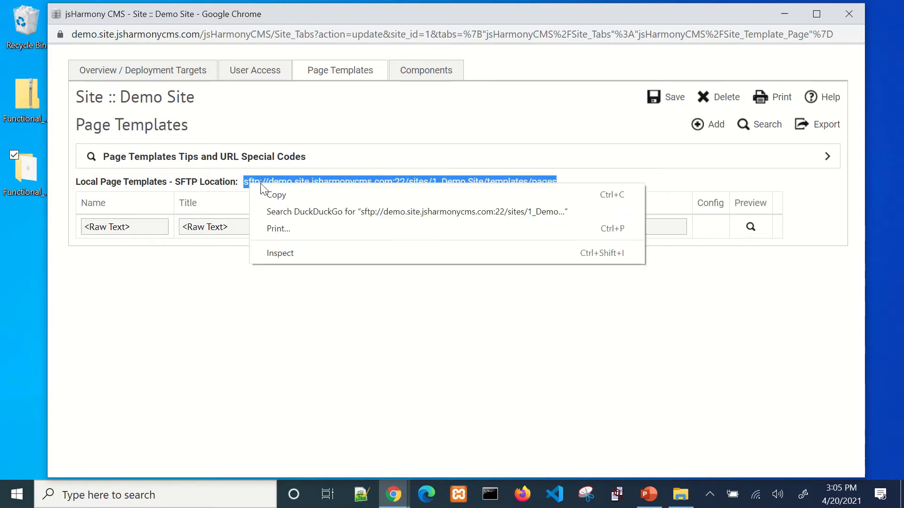
pyautogui.click(275, 194)
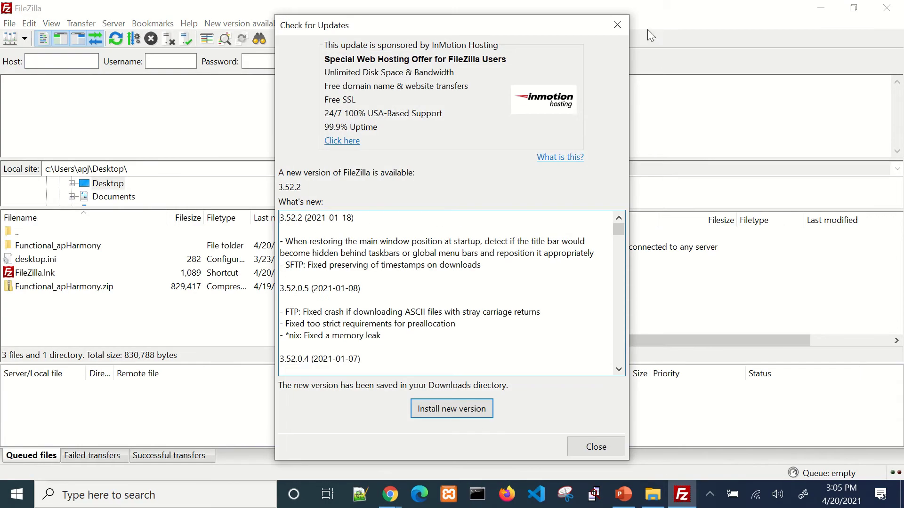
# - Quickconnect FileZilla to the pasted SFTP host using the account username and password
pyautogui.press('Escape')
pyautogui.rightClick(57, 63)
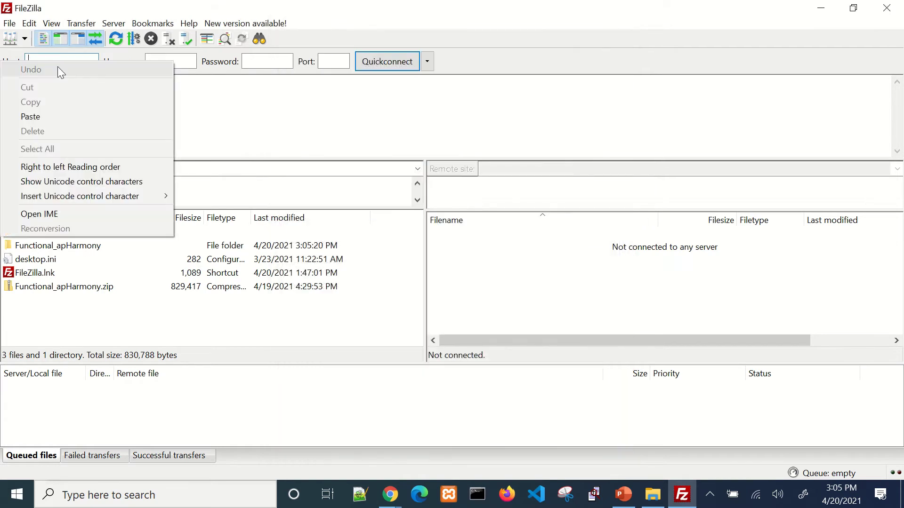
pyautogui.click(69, 120)
pyautogui.click(167, 66)
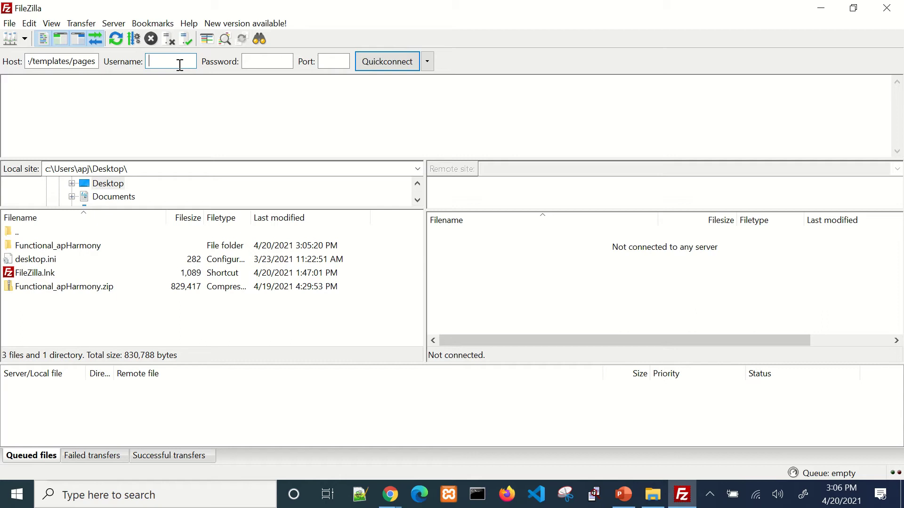
pyautogui.write('harmonycm')
pyautogui.write('s.com')
pyautogui.press('Tab')
pyautogui.write('**********')
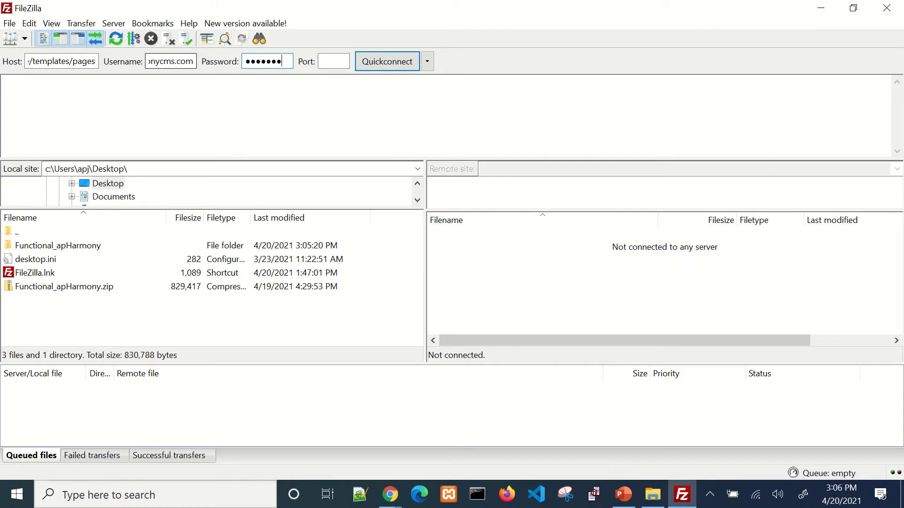
pyautogui.press('Return')
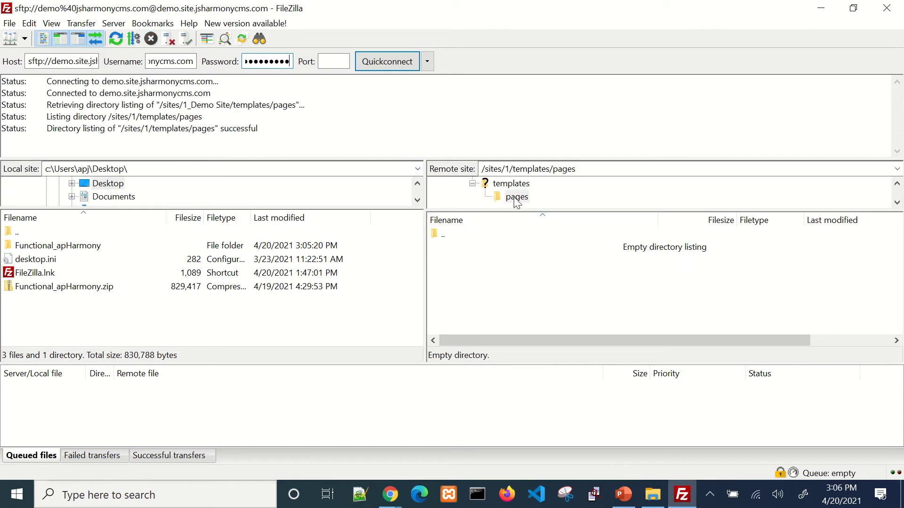
# - Browse the remote server from root into /sites/1 and its templates folder
pyautogui.scroll(2, 528, 201)
pyautogui.click(455, 183)
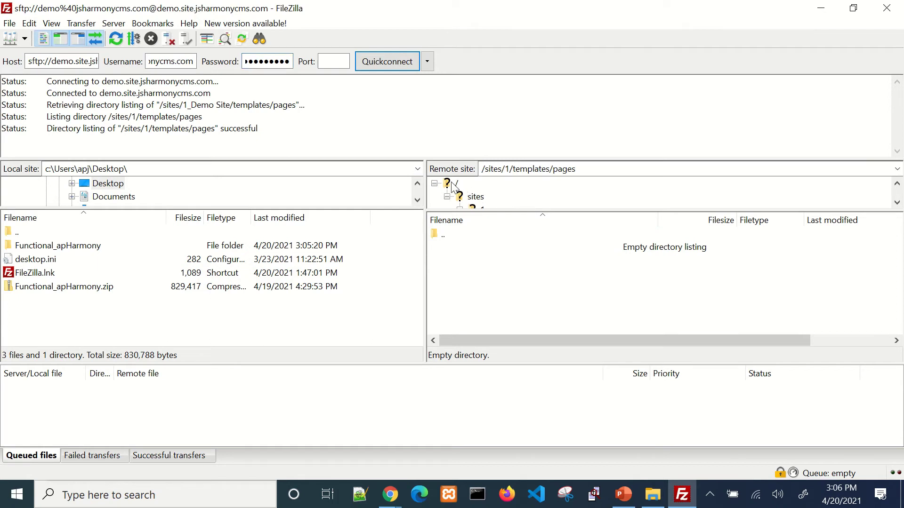
pyautogui.doubleClick(451, 250)
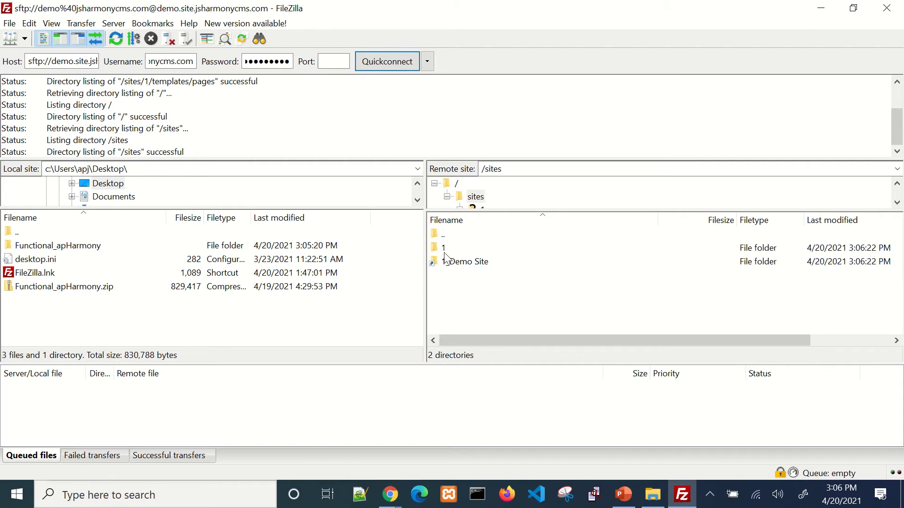
pyautogui.doubleClick(448, 262)
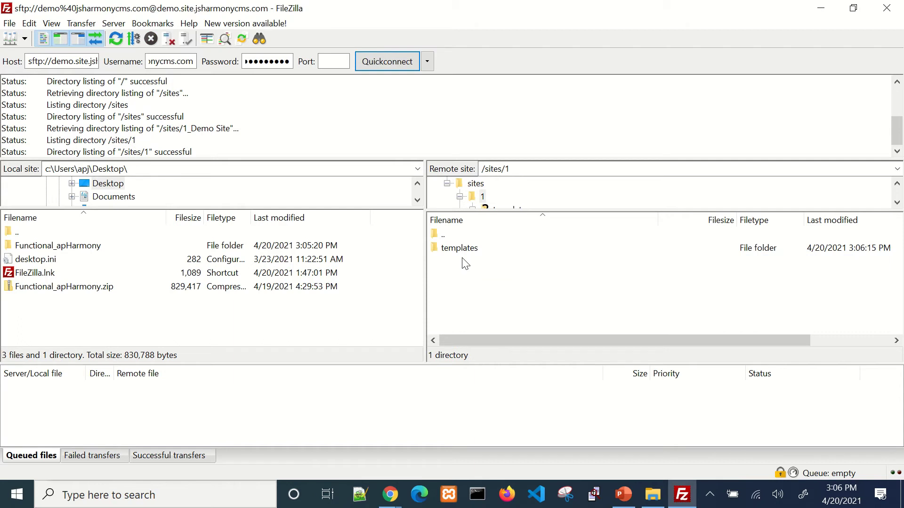
pyautogui.doubleClick(460, 248)
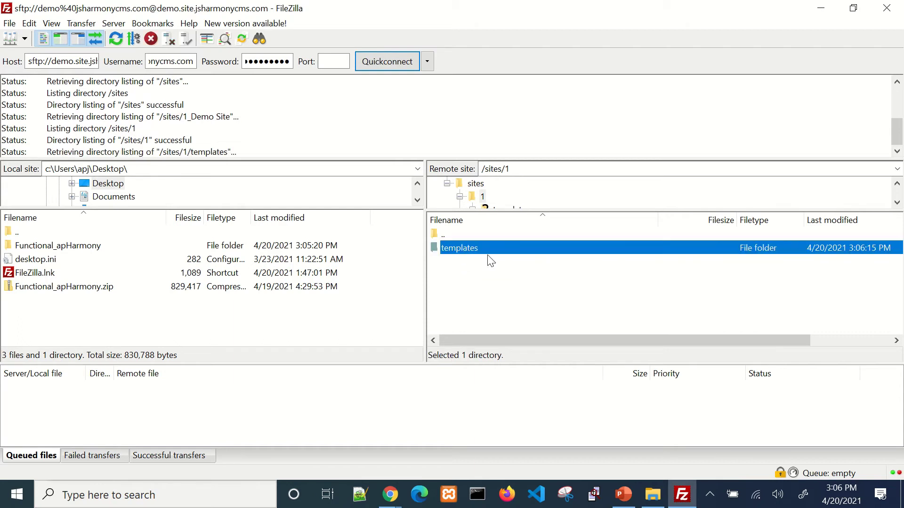
# - Return the remote pane to /sites/1, shrink FileZilla, and open the desktop Functional_apHarmony folder
pyautogui.doubleClick(446, 238)
pyautogui.moveTo(258, 10); pyautogui.dragTo(459, 32)
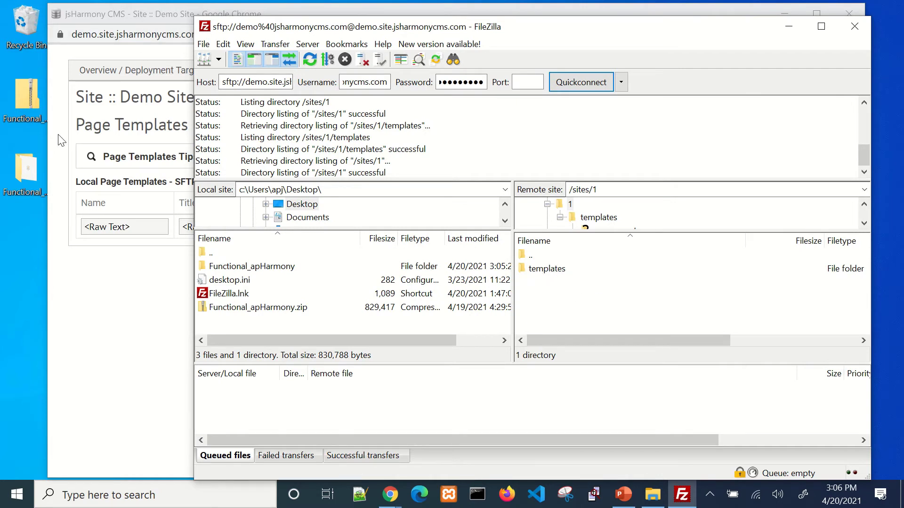
pyautogui.doubleClick(19, 169)
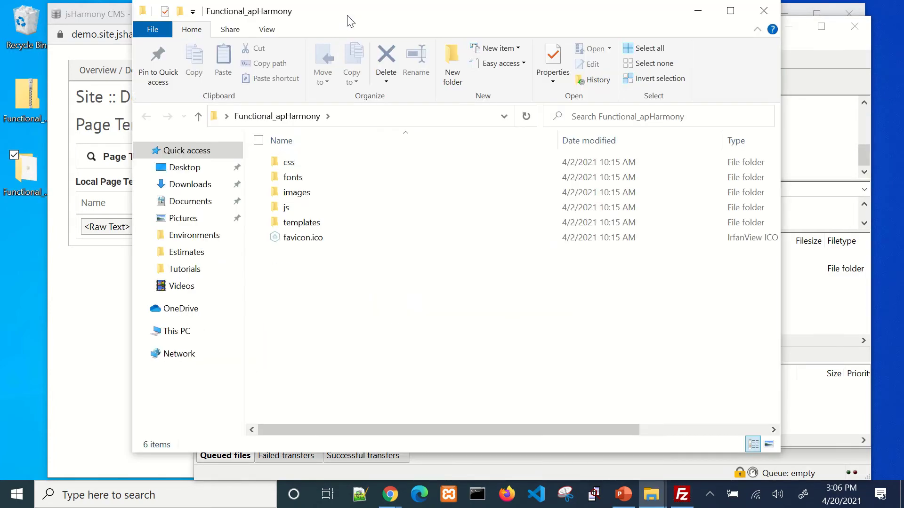
# - Upload css, fonts, images, js, templates and favicon.ico from Explorer into remote /sites/1
pyautogui.moveTo(272, 21); pyautogui.dragTo(221, 19)
pyautogui.click(685, 29)
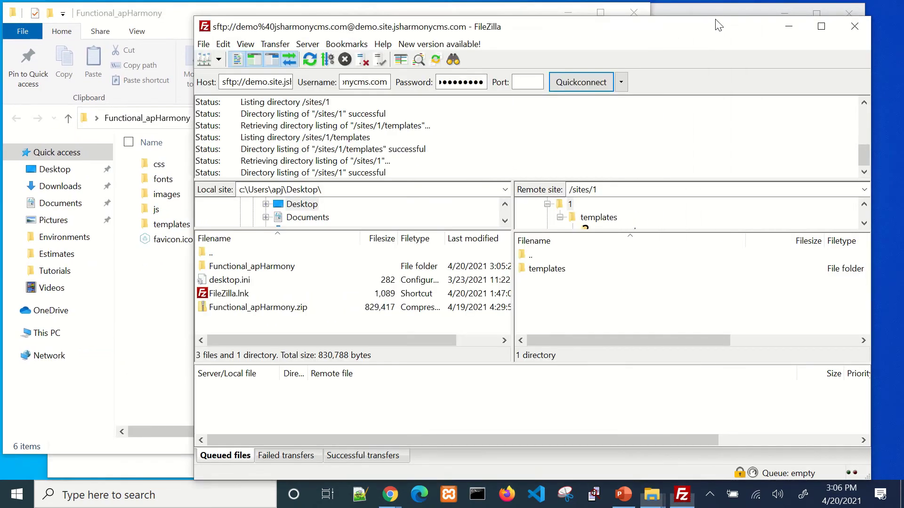
pyautogui.moveTo(685, 30); pyautogui.dragTo(738, 21)
pyautogui.moveTo(201, 278); pyautogui.dragTo(740, 307)
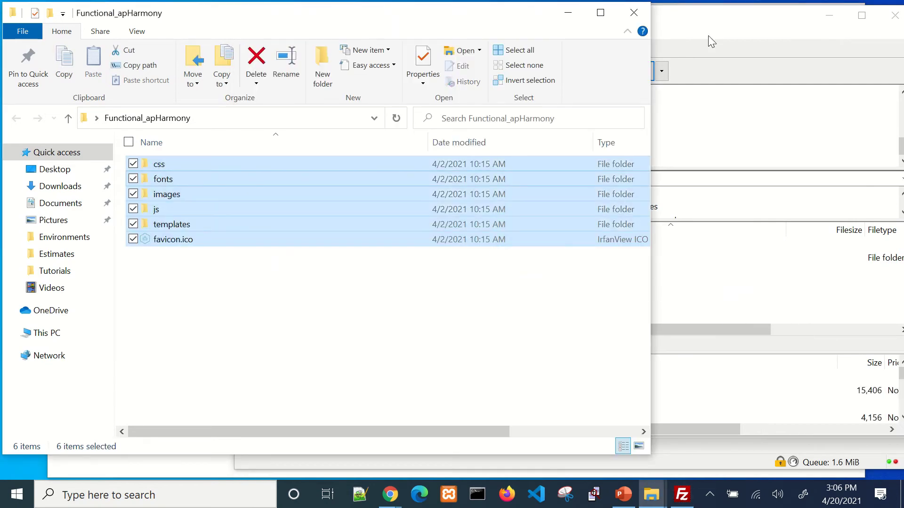
pyautogui.moveTo(687, 24); pyautogui.dragTo(555, 30)
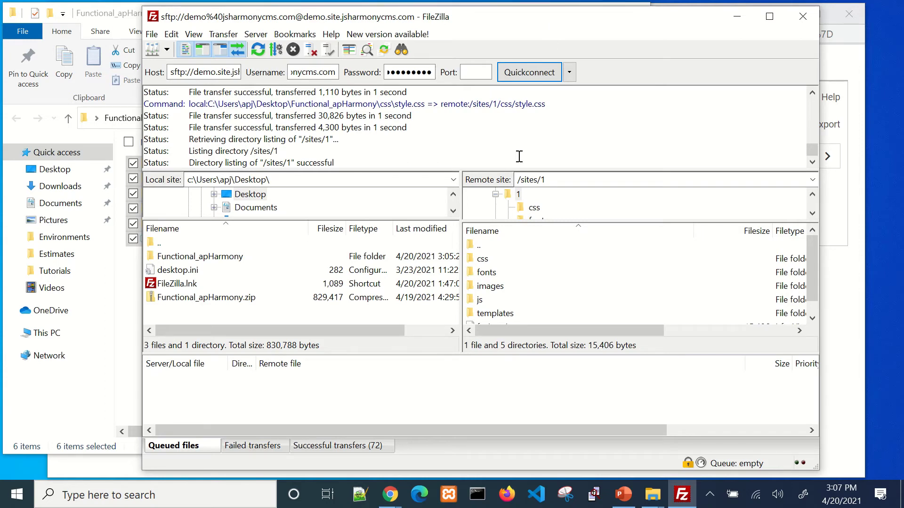
# - Close FileZilla and return to the Demo Site page templates window in Chrome
pyautogui.click(804, 16)
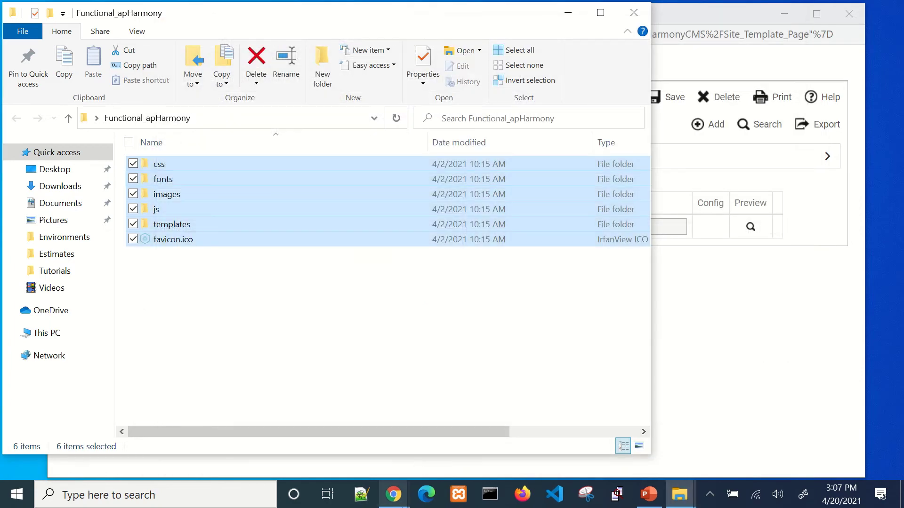
pyautogui.moveTo(394, 494)
pyautogui.click(455, 451)
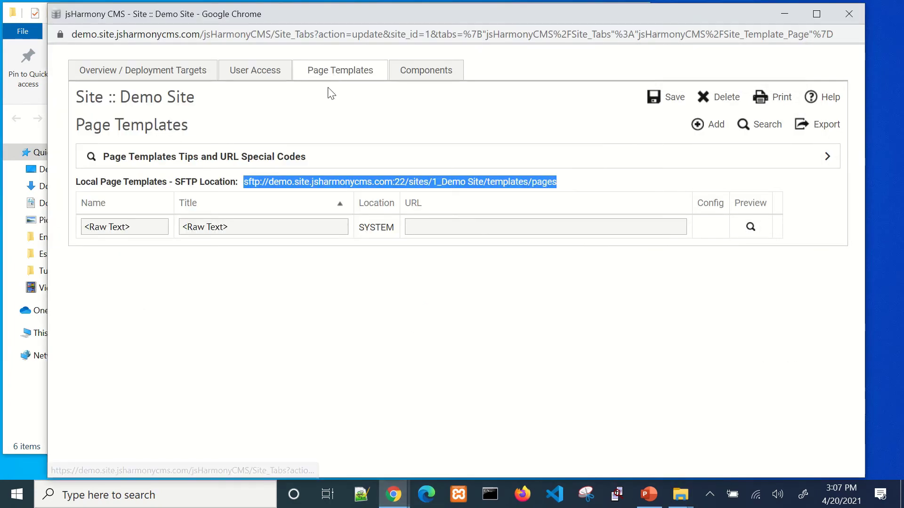
pyautogui.click(316, 128)
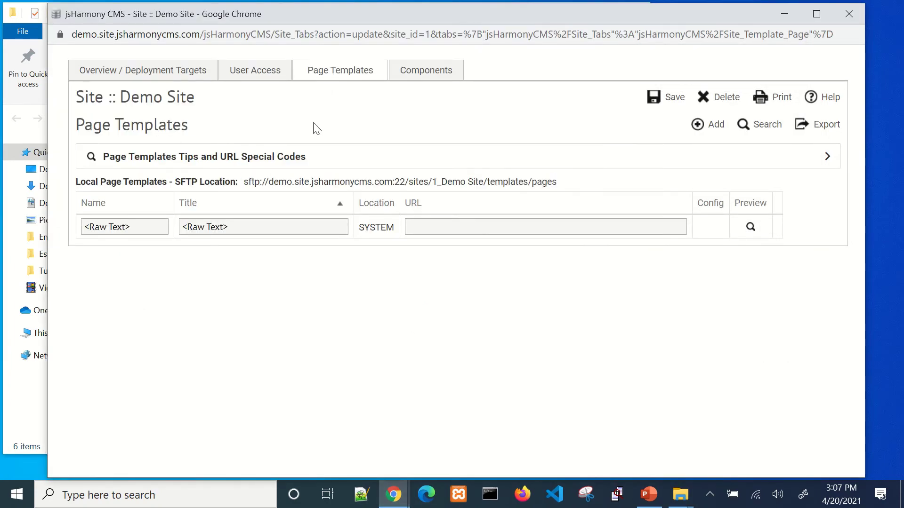
# - Reload Page Templates to show the four uploaded templates, then view the component templates
pyautogui.press('F5')
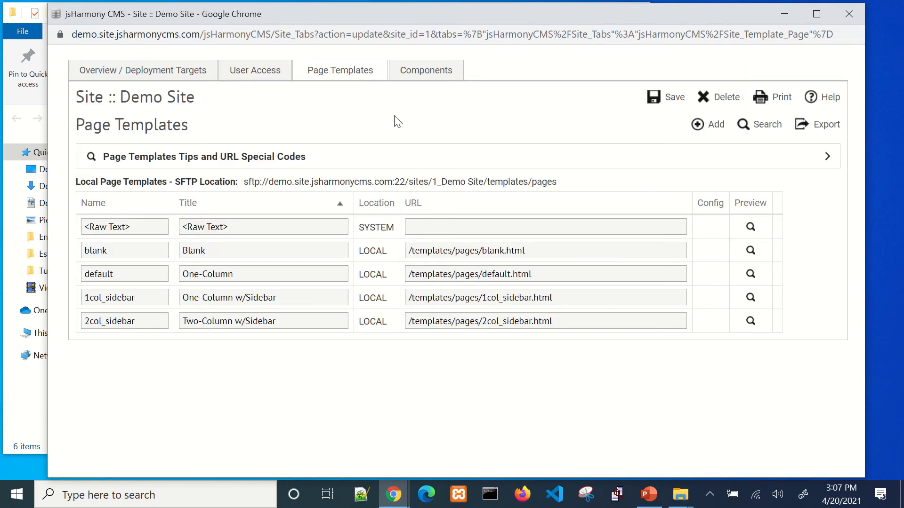
pyautogui.click(423, 70)
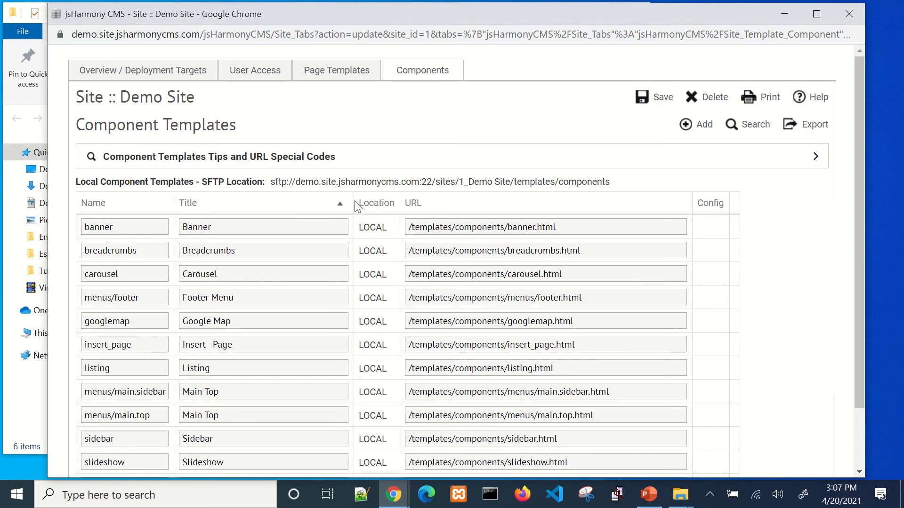
pyautogui.scroll(-2, 385, 209)
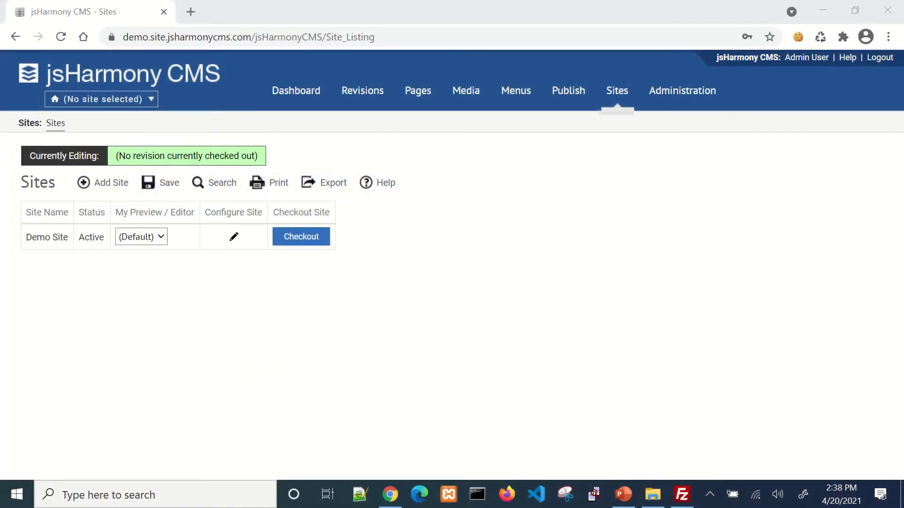
# - Open a blank New System User form from Administration's System Users list
pyautogui.click(686, 94)
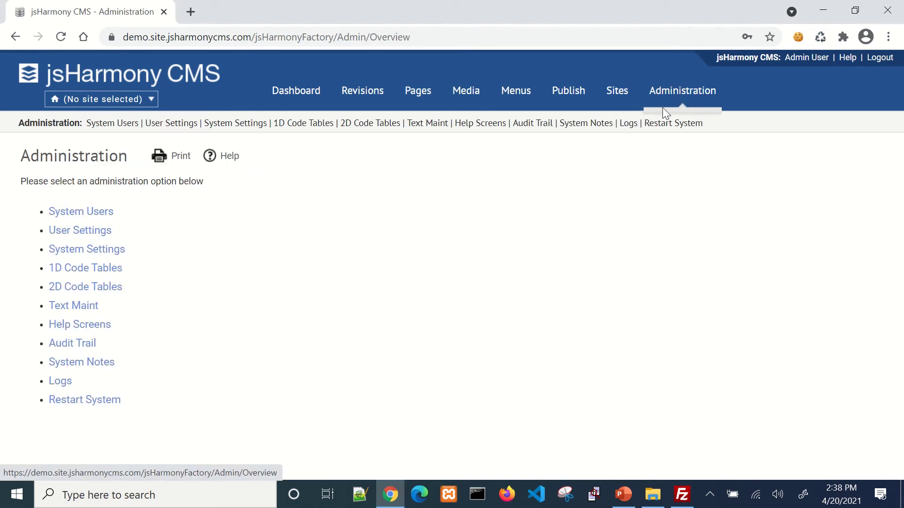
pyautogui.click(91, 213)
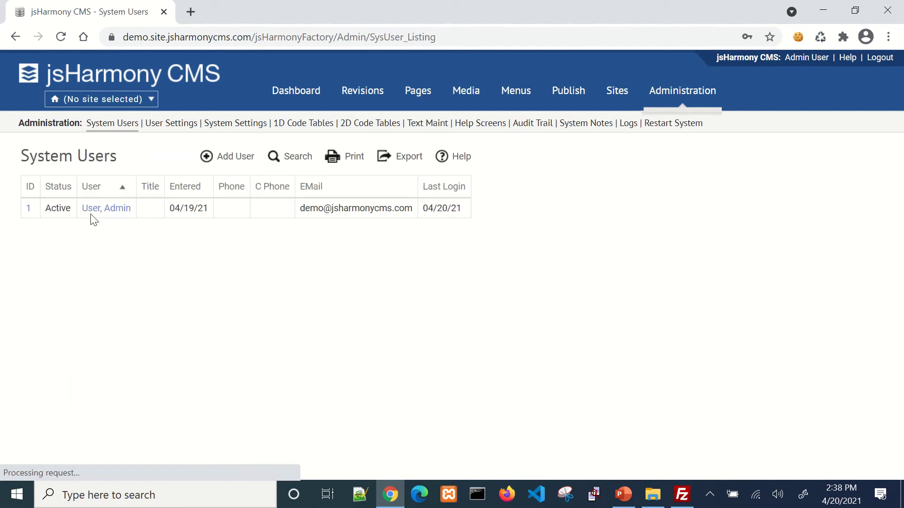
pyautogui.click(219, 162)
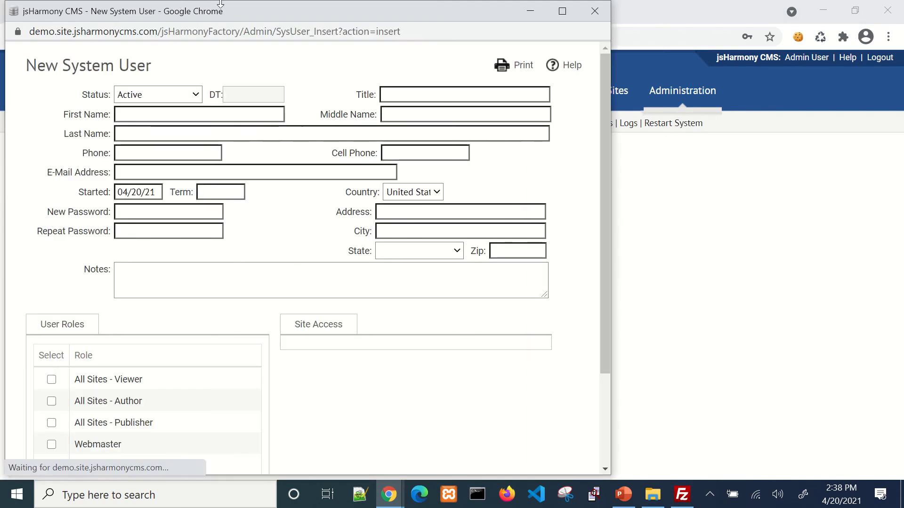
# - Enter the new user's first name and last name
pyautogui.moveTo(227, 10); pyautogui.dragTo(344, 12)
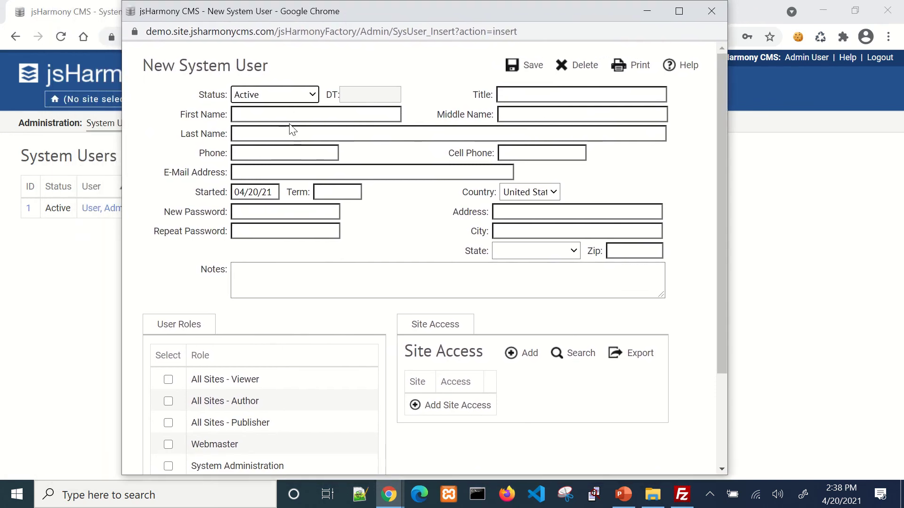
pyautogui.click(290, 120)
pyautogui.write('John')
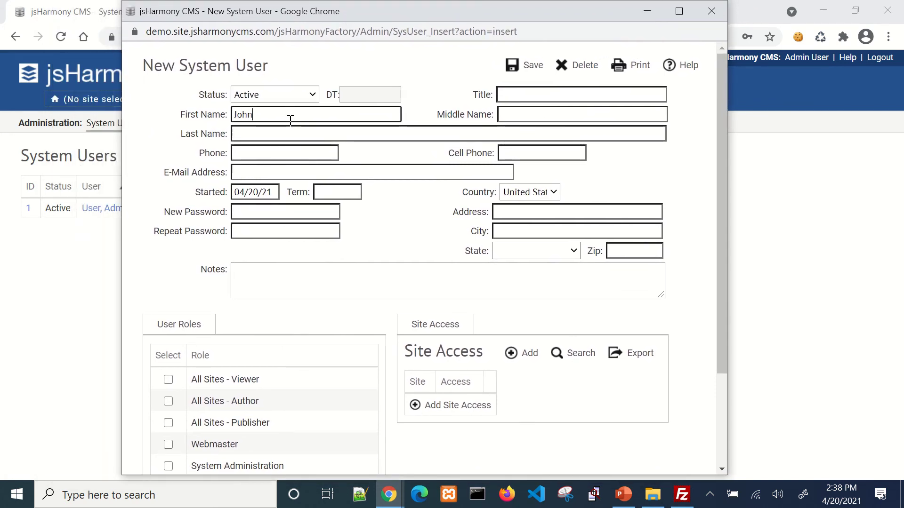
pyautogui.press('Tab')
pyautogui.press('Tab')
pyautogui.write('Smith')
pyautogui.press('Tab')
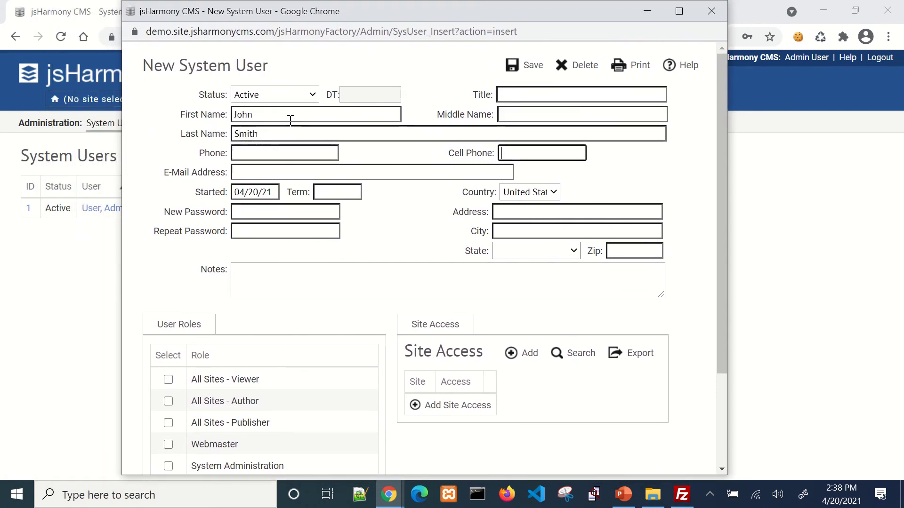
# - Fill in the user's e-mail address and the same password in both password fields
pyautogui.click(295, 175)
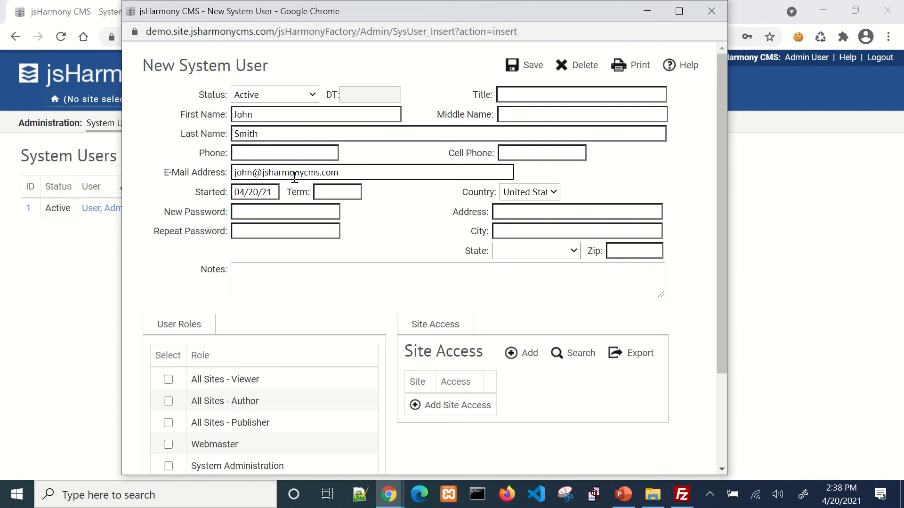
pyautogui.click(303, 211)
pyautogui.write('*********')
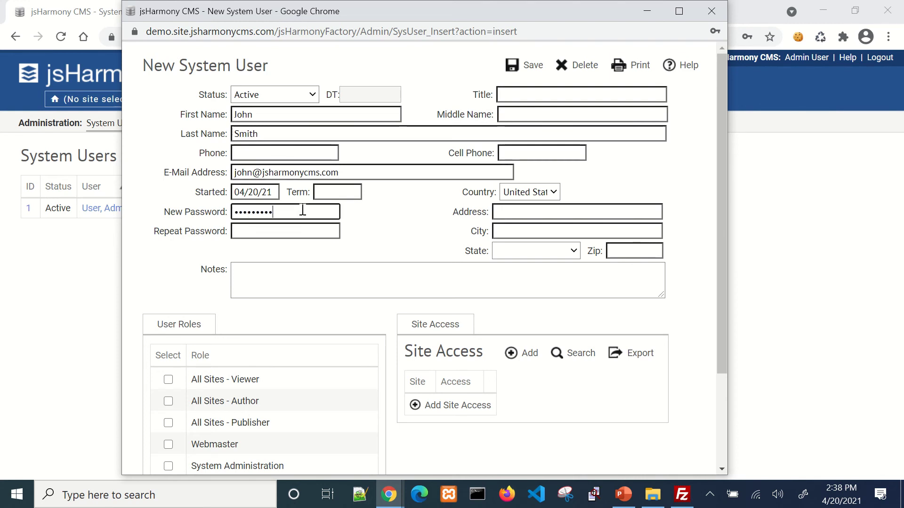
pyautogui.press('Tab')
pyautogui.write('********')
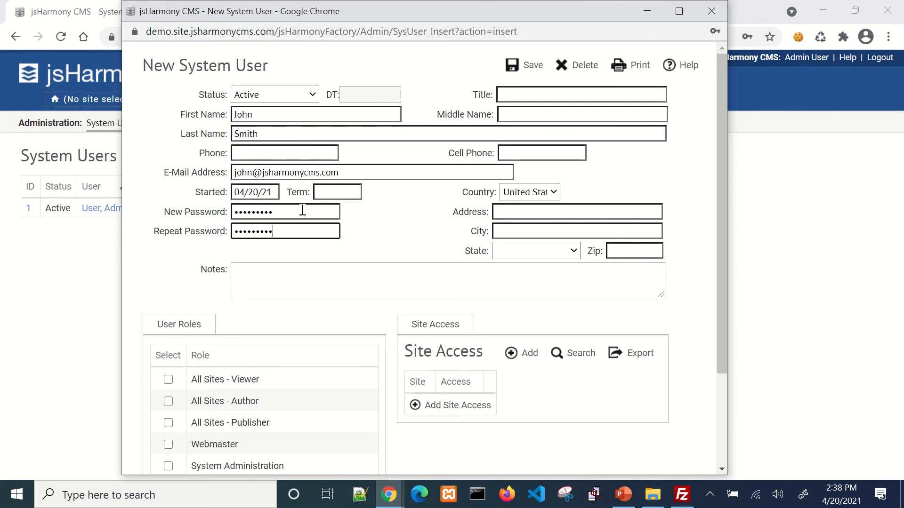
pyautogui.write('*')
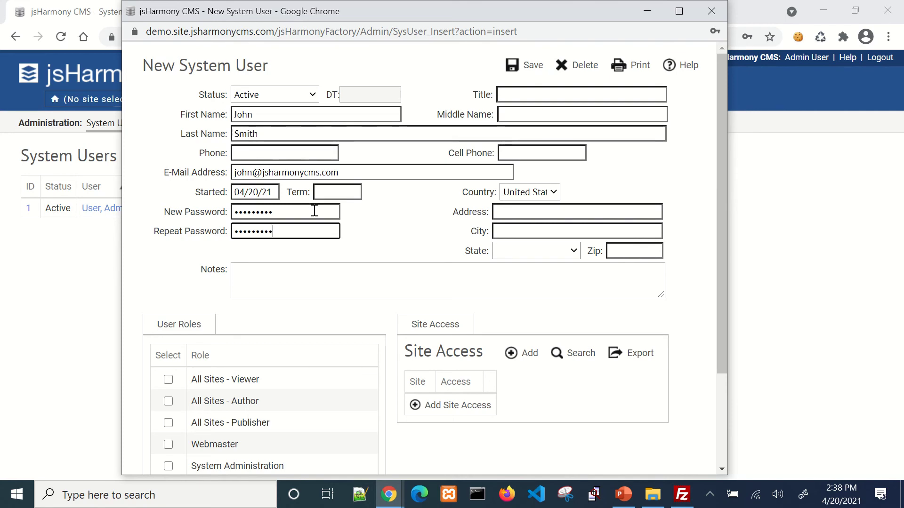
pyautogui.scroll(-3, 268, 250)
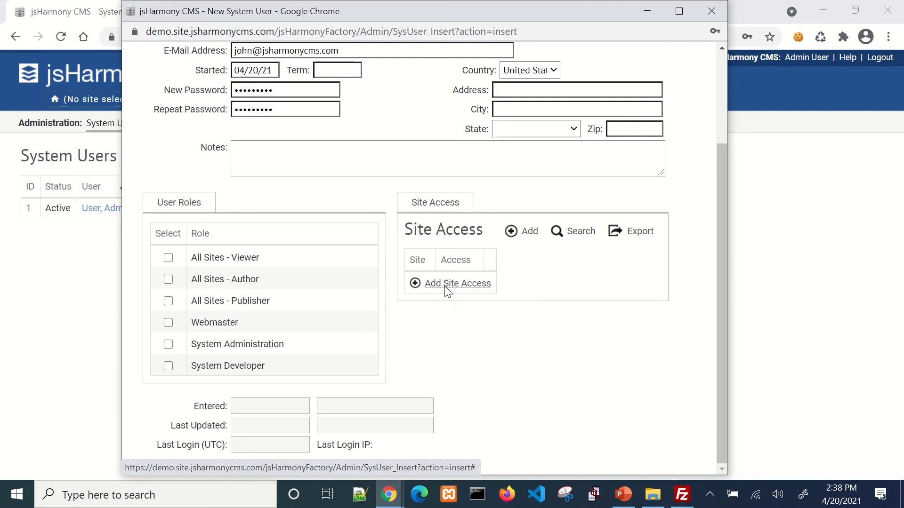
# - Add a site access row granting the user Publisher access to Demo Site
pyautogui.click(445, 291)
pyautogui.click(450, 286)
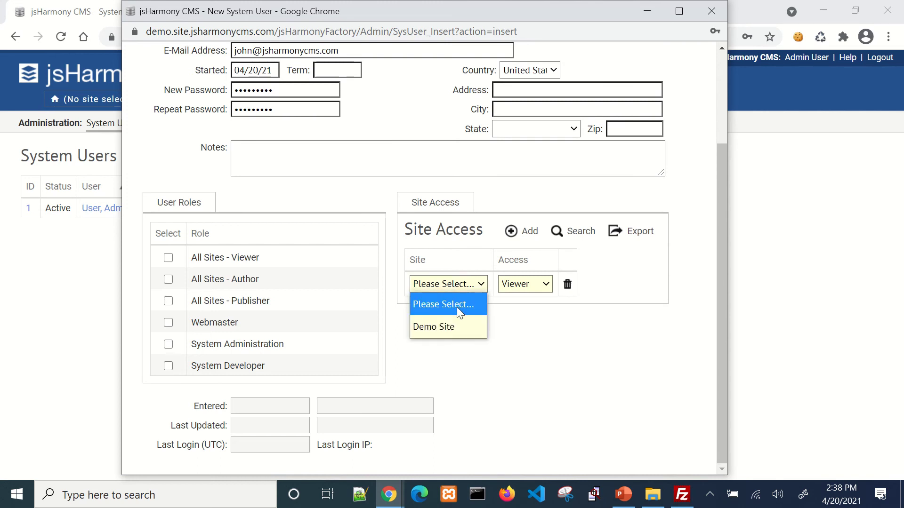
pyautogui.click(457, 325)
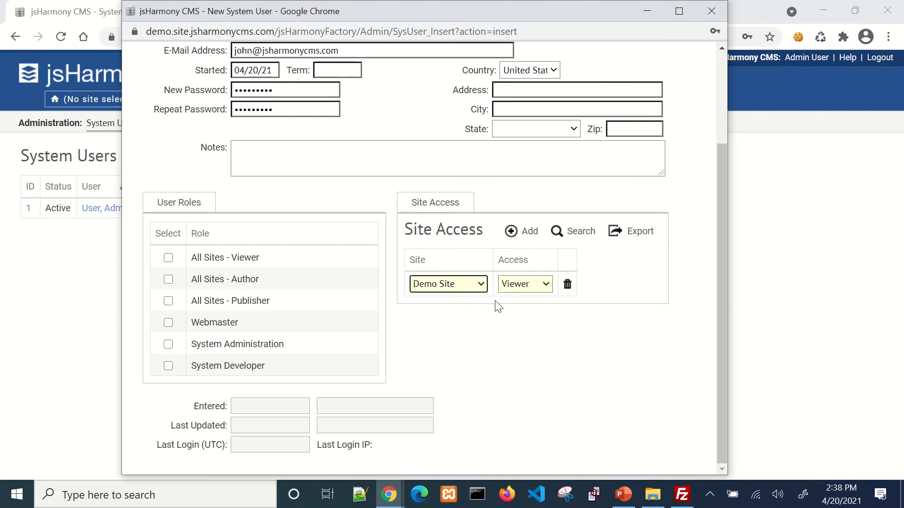
pyautogui.click(524, 291)
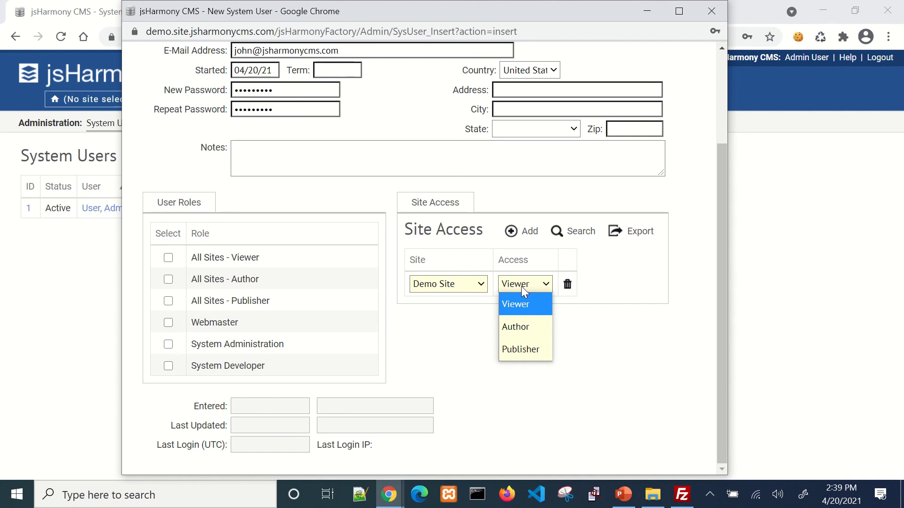
pyautogui.click(534, 349)
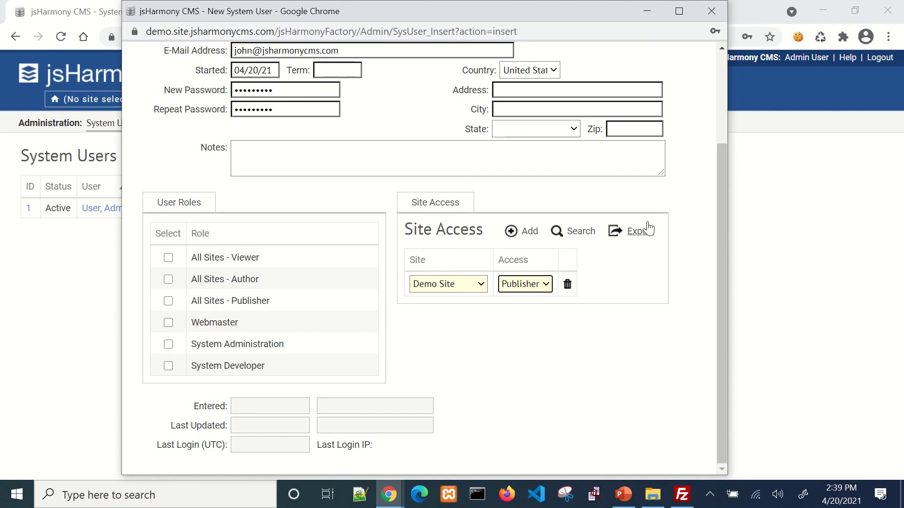
# - Save the new user, decline Chrome's password prompt, and close the window back to System Users
pyautogui.scroll(3, 645, 228)
pyautogui.click(531, 69)
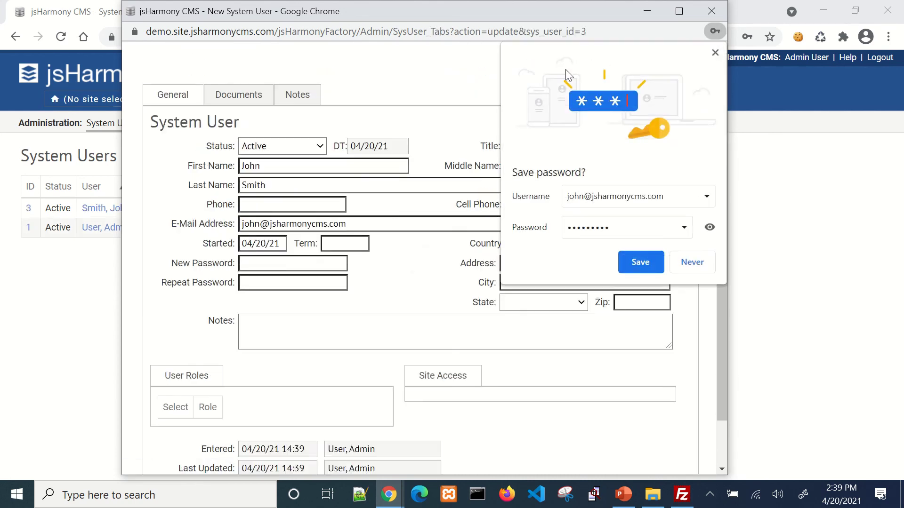
pyautogui.click(715, 52)
pyautogui.scroll(-3, 440, 156)
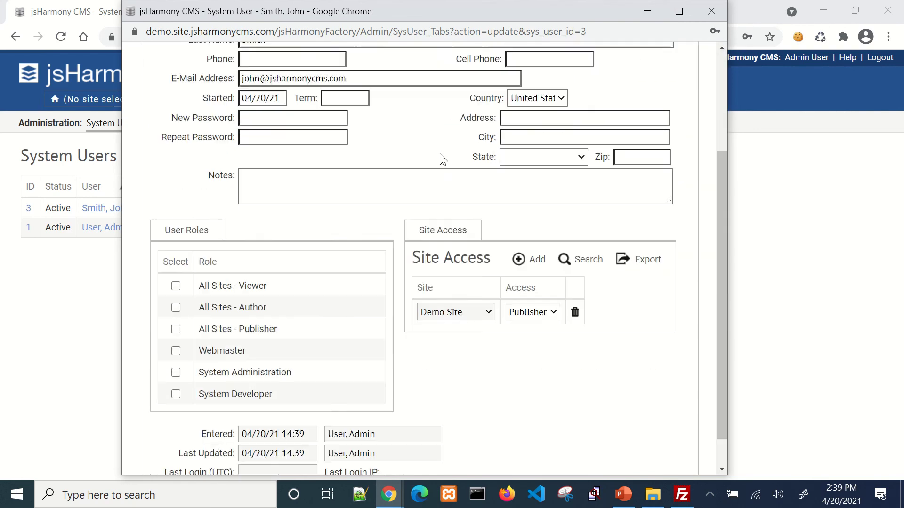
pyautogui.scroll(1, 464, 135)
pyautogui.scroll(2, 464, 136)
pyautogui.click(718, 14)
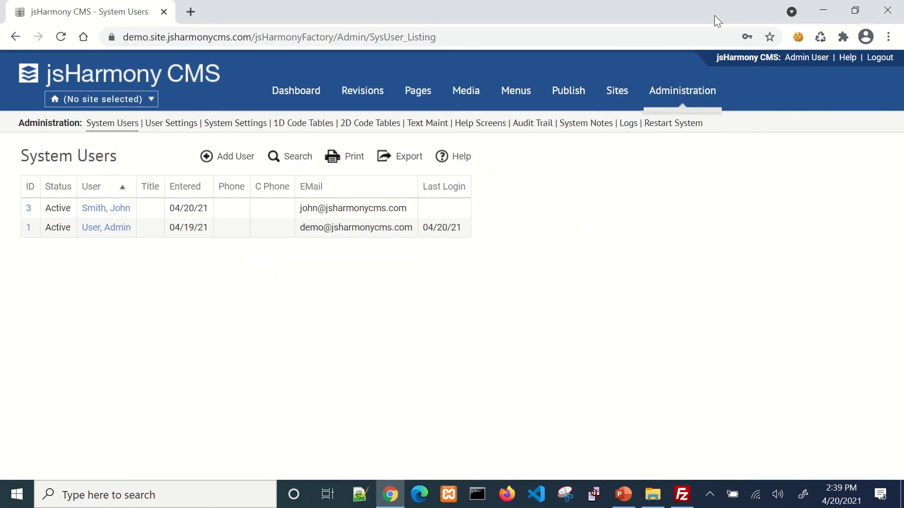